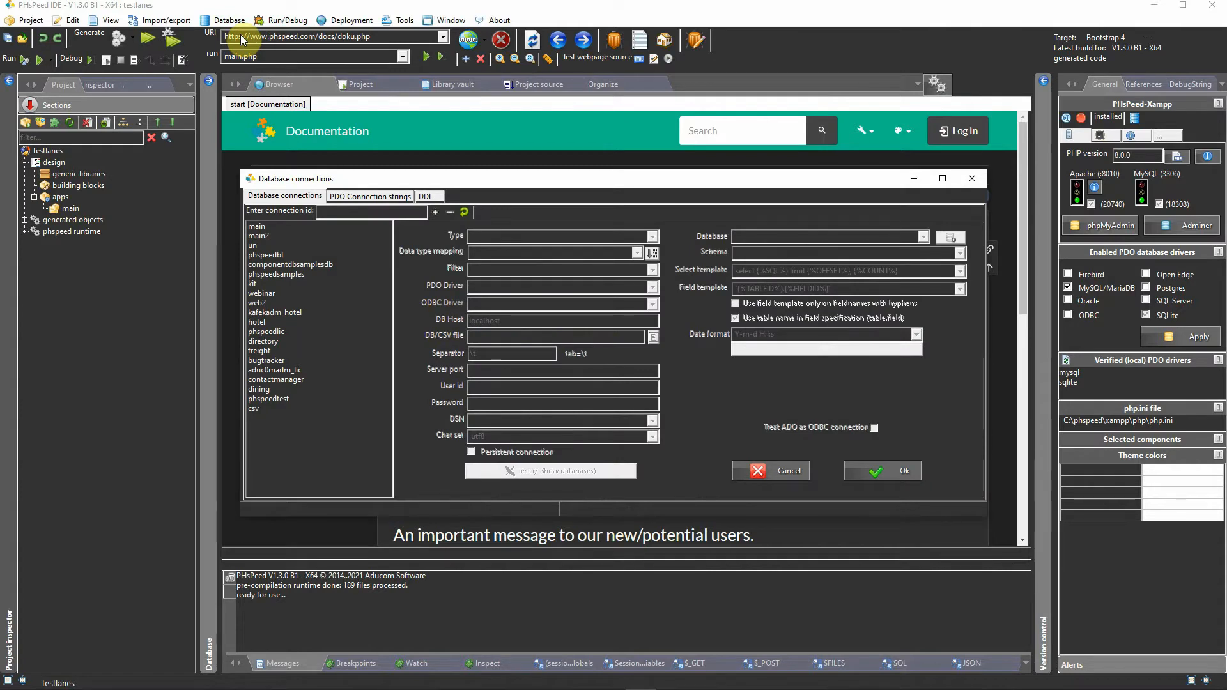
# Step: Review the connection settings of the webinar and phspeedsamples databases
pyautogui.click(299, 236)
pyautogui.click(272, 294)
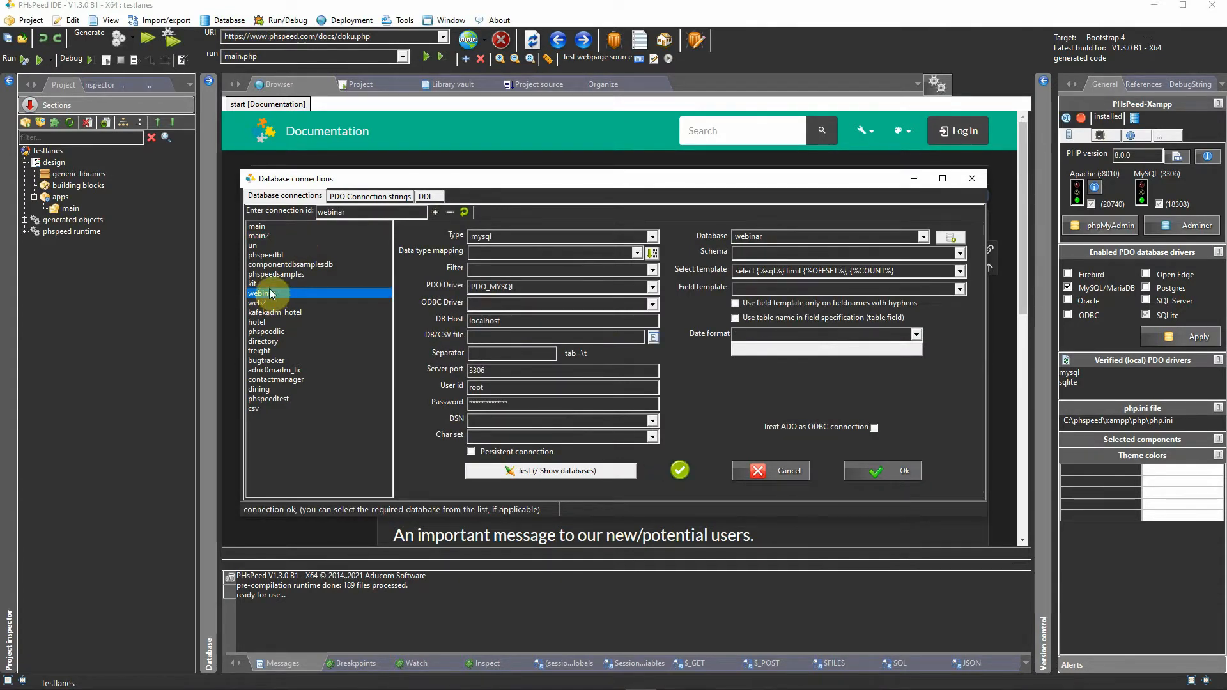
pyautogui.click(269, 276)
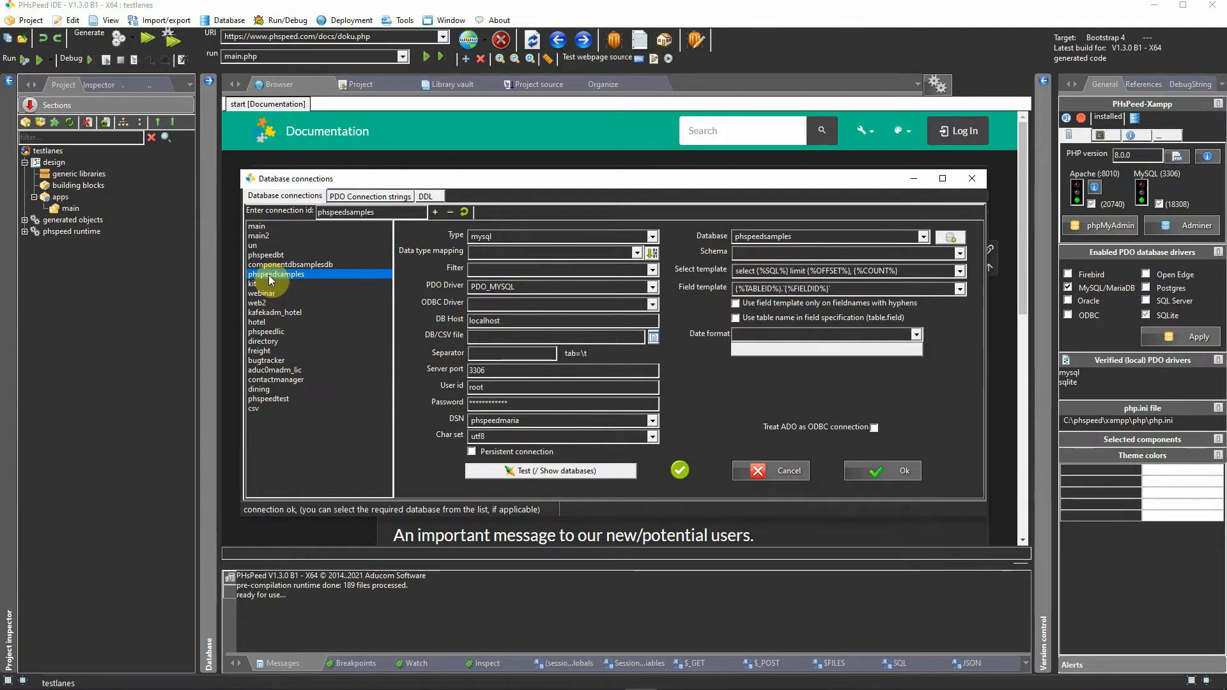
# Step: Examine the PDO connection strings and the database types available for a new entry, and return to the database connections
pyautogui.click(385, 199)
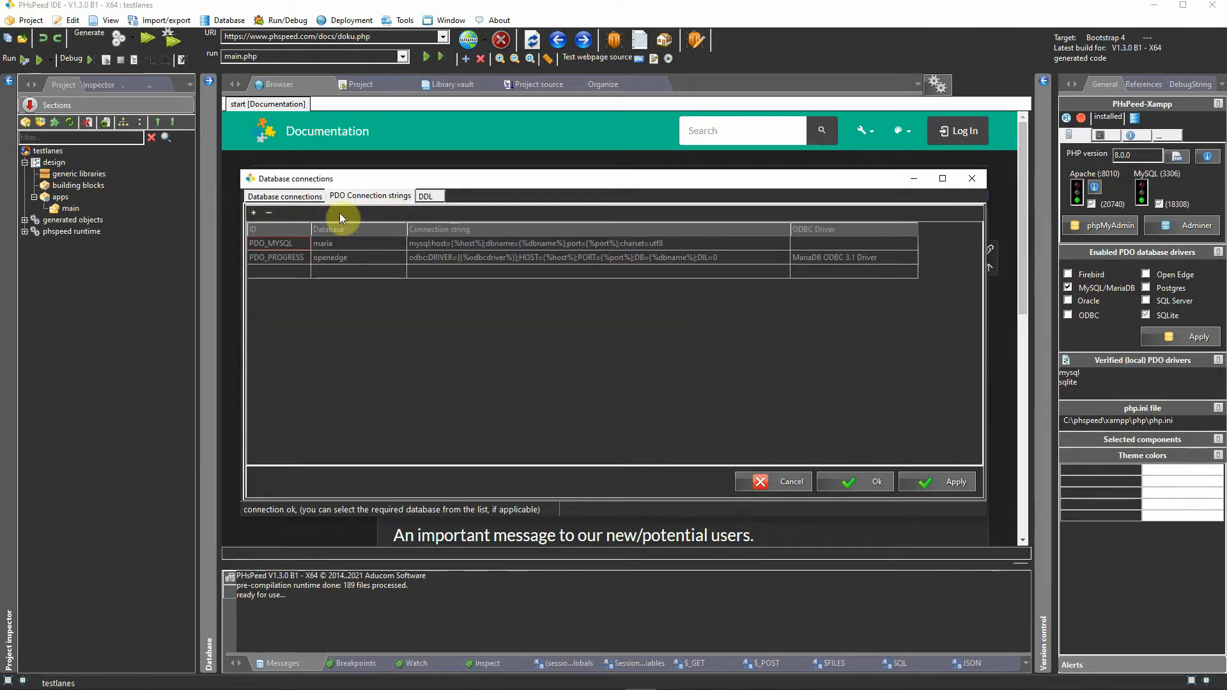
pyautogui.doubleClick(289, 245)
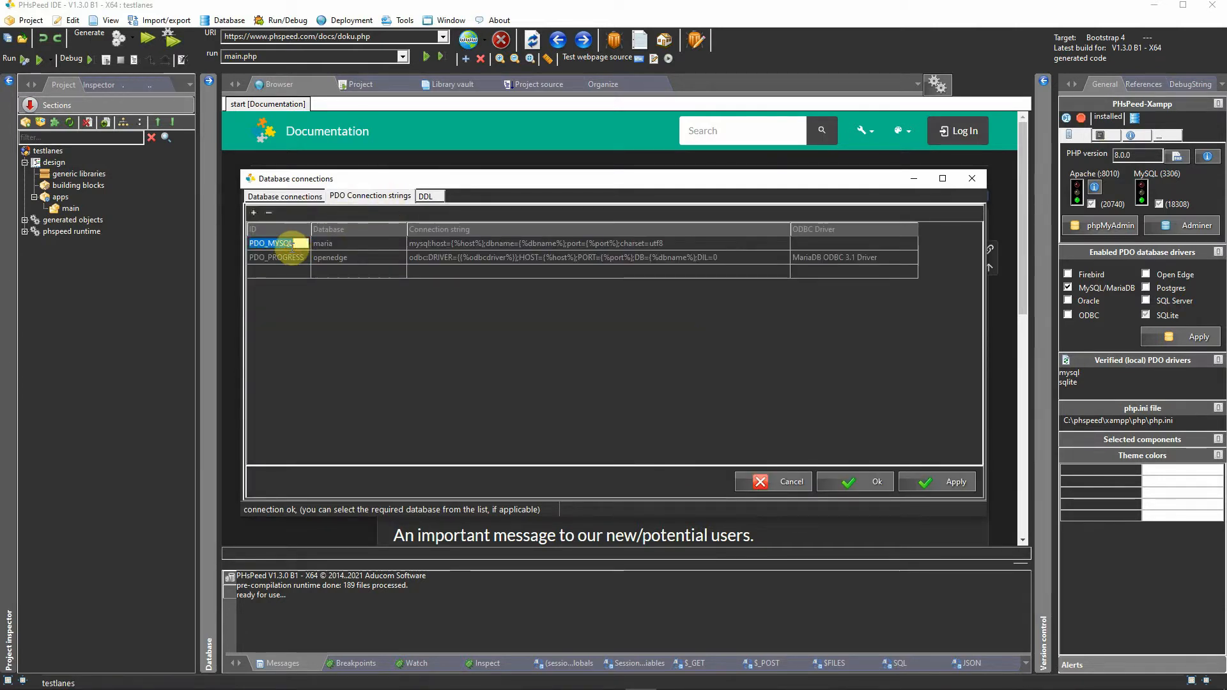
pyautogui.click(404, 271)
pyautogui.click(400, 271)
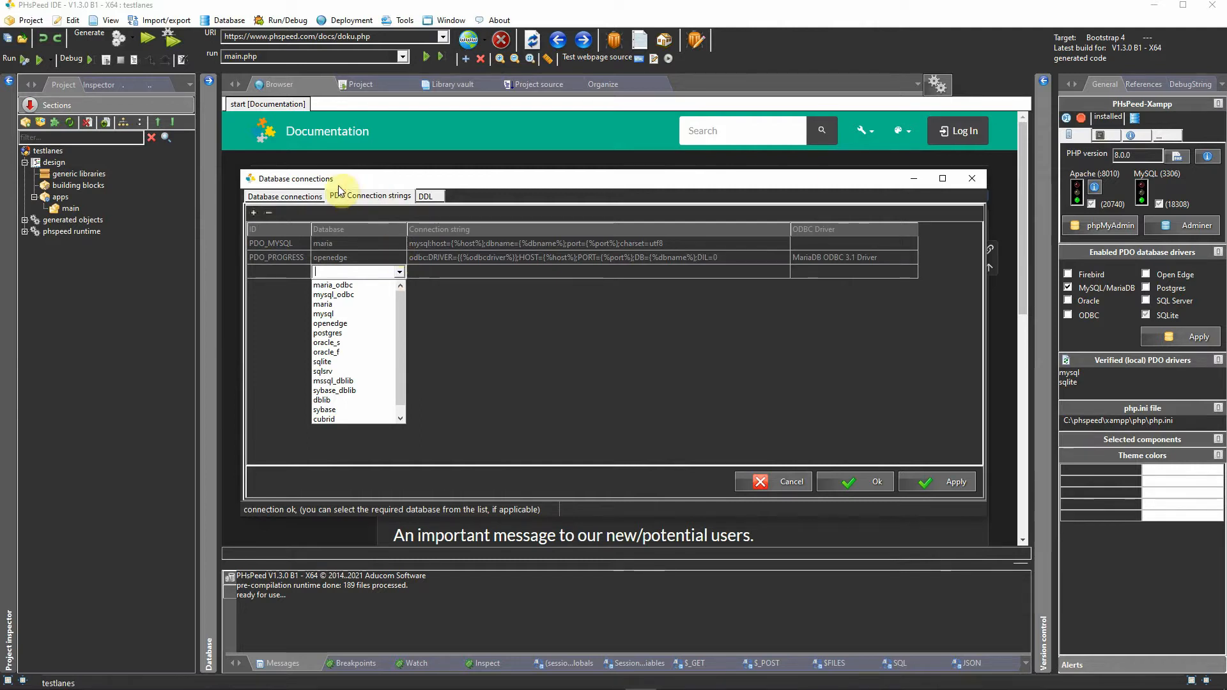
pyautogui.click(289, 198)
pyautogui.click(289, 198)
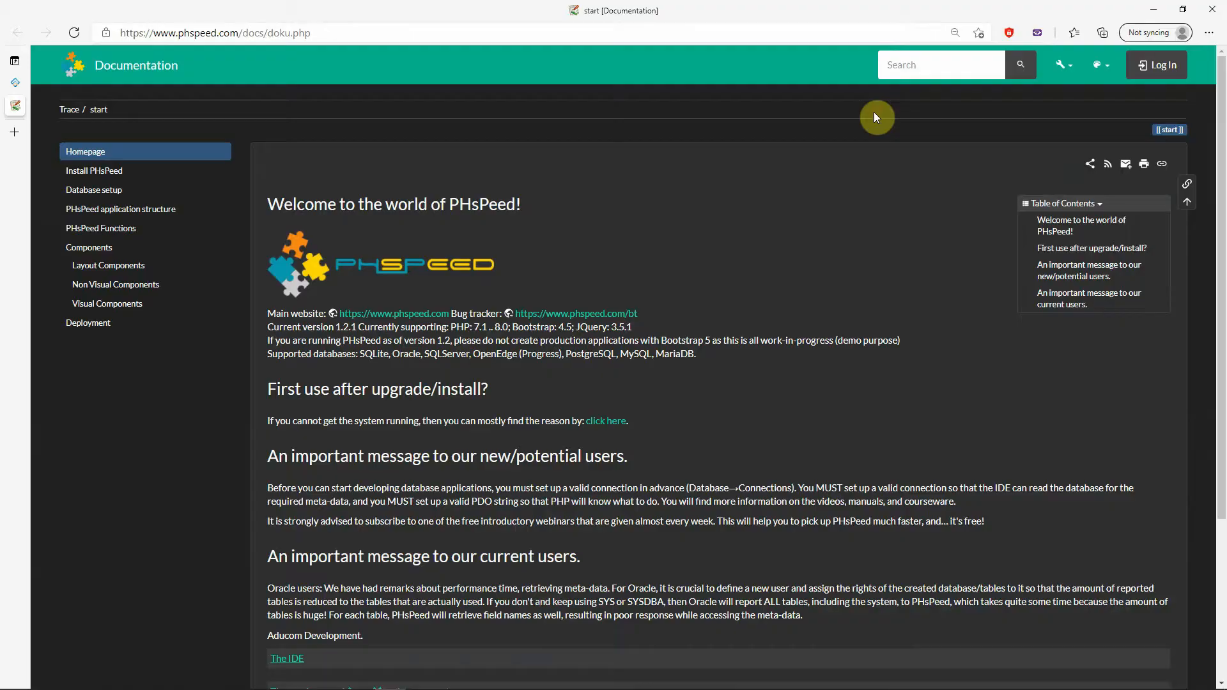
# Step: Look up the Oracle setup instructions under Database setup in the PHsPeed online documentation
pyautogui.click(104, 193)
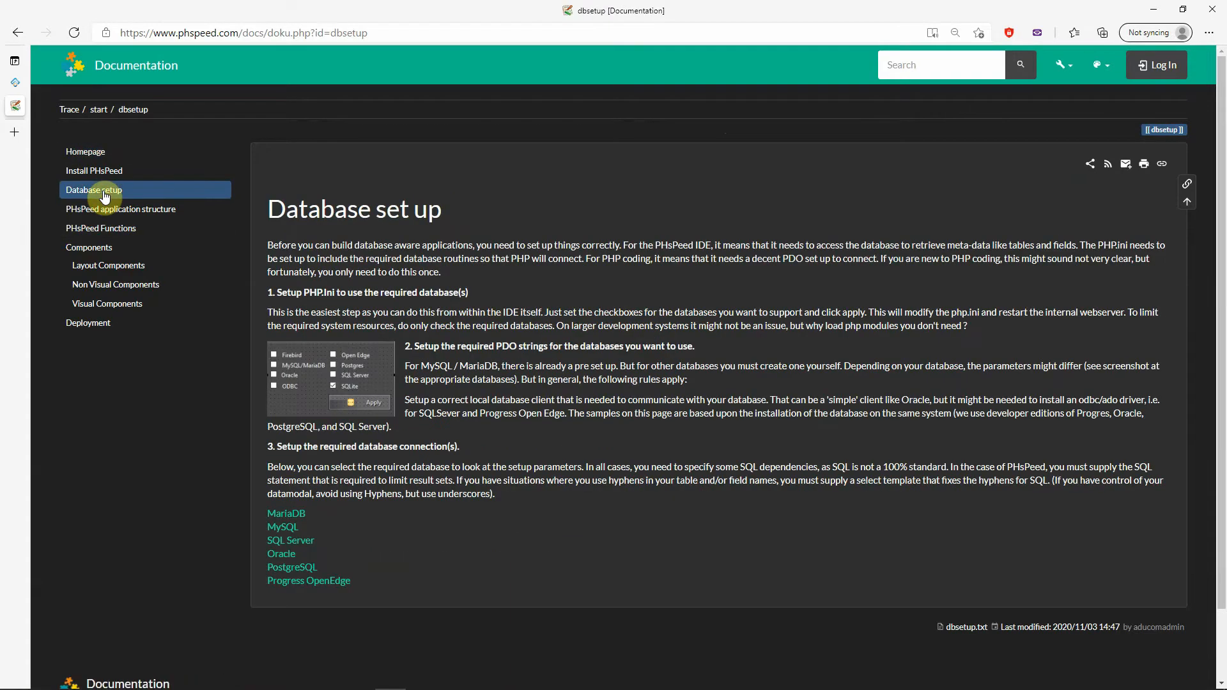
pyautogui.click(281, 554)
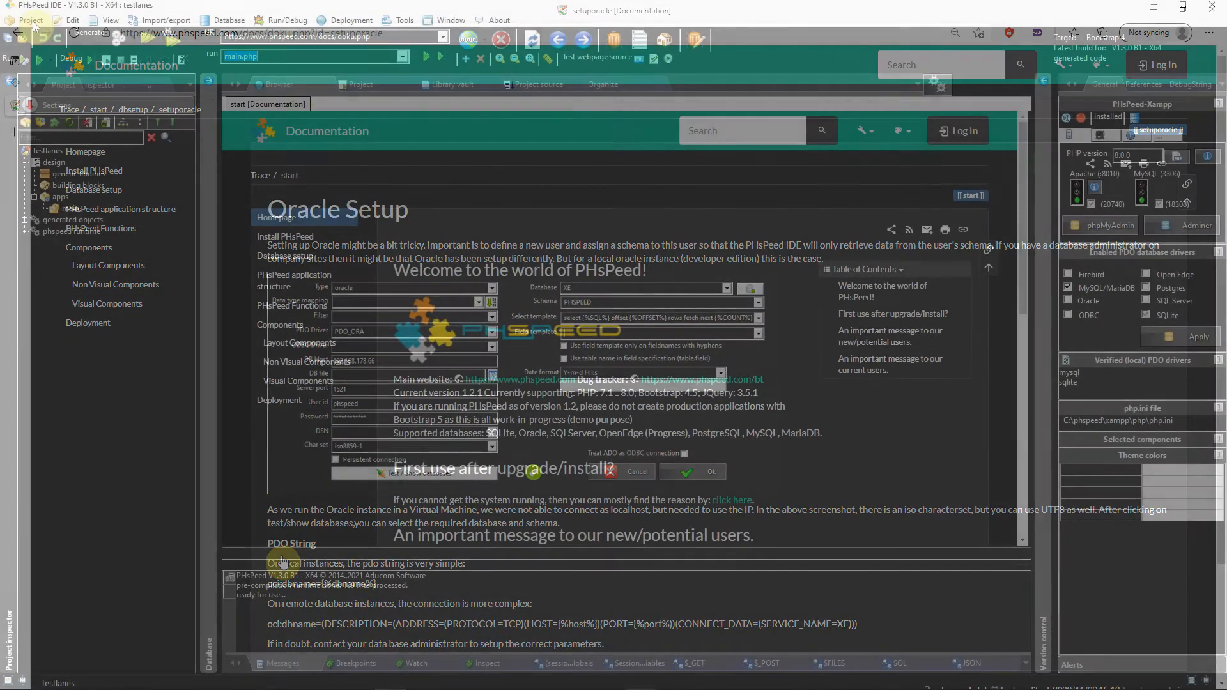
# Step: Start a new project with the long description "documentary" and the description "short description"
pyautogui.click(32, 21)
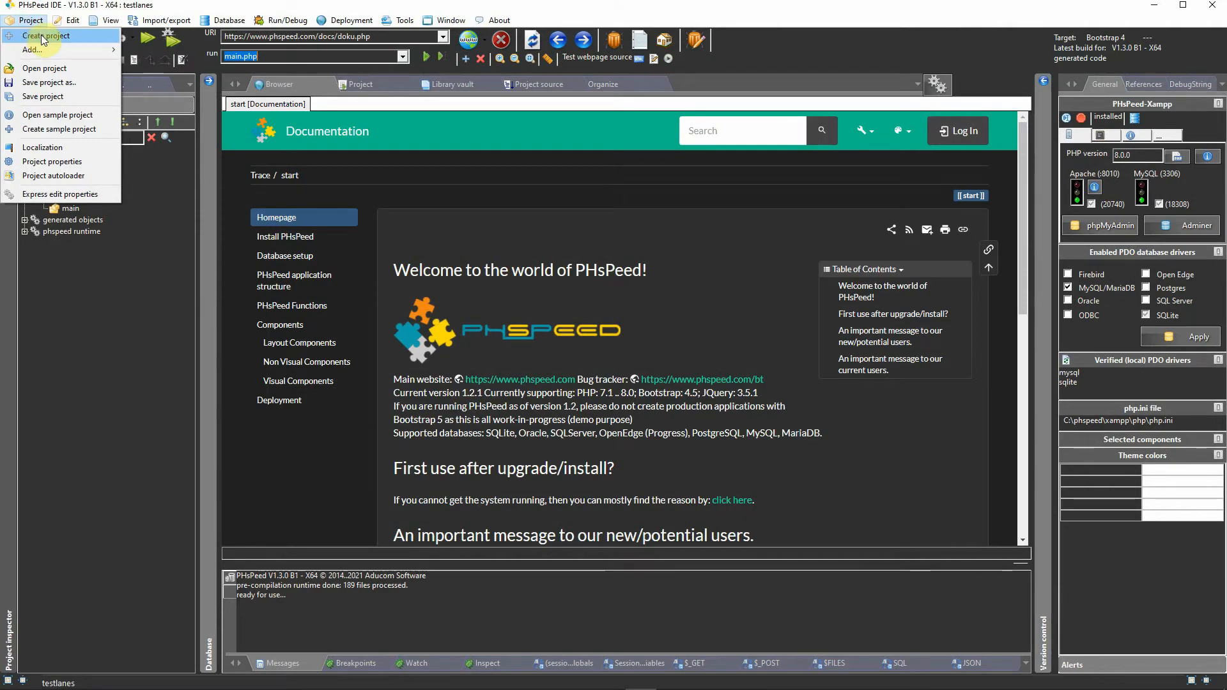
pyautogui.click(43, 36)
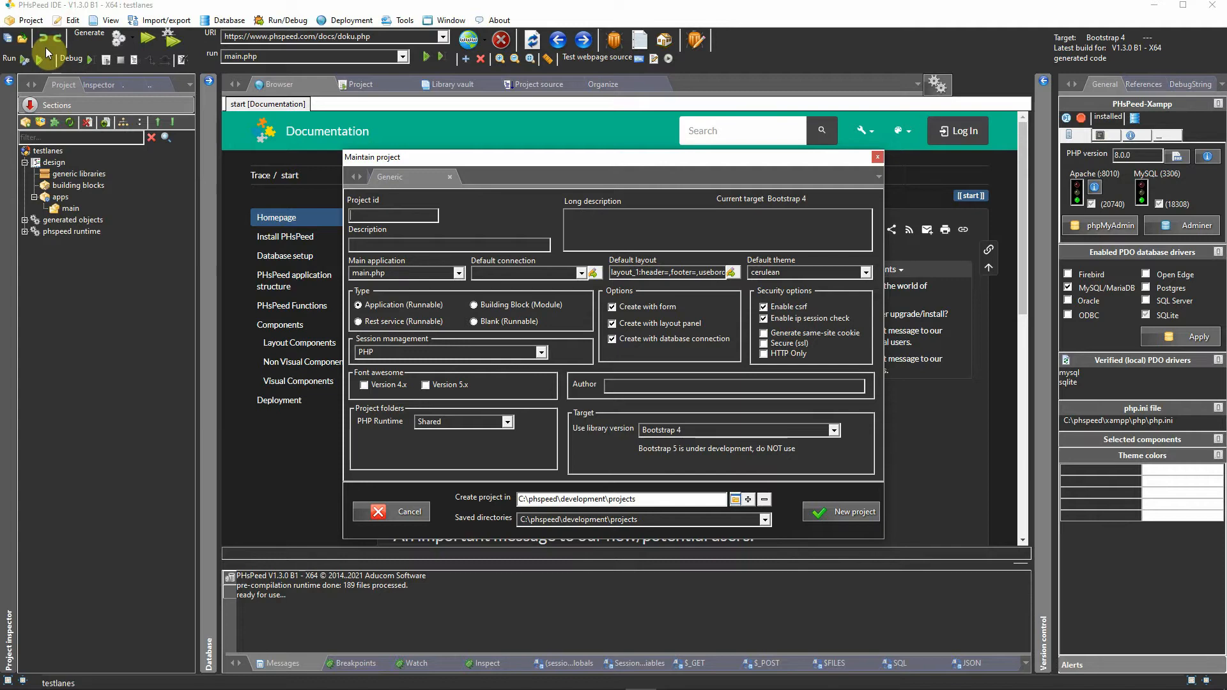
pyautogui.click(615, 220)
pyautogui.write('documentary')
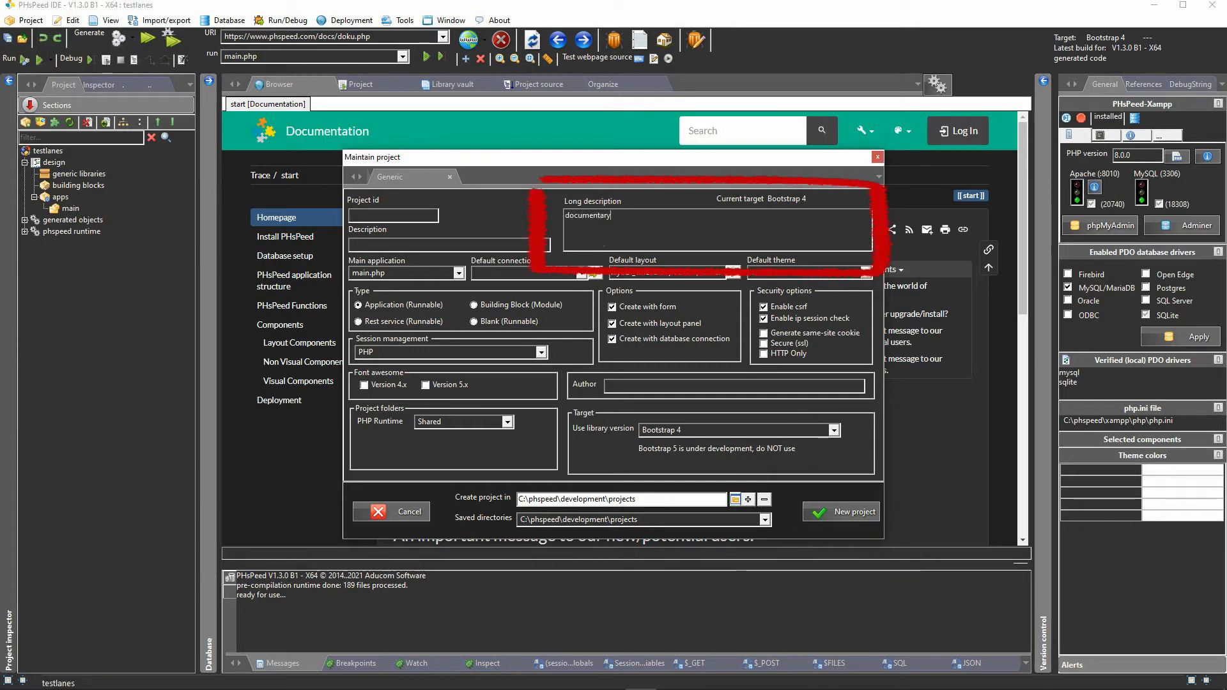
pyautogui.click(462, 246)
pyautogui.write('short')
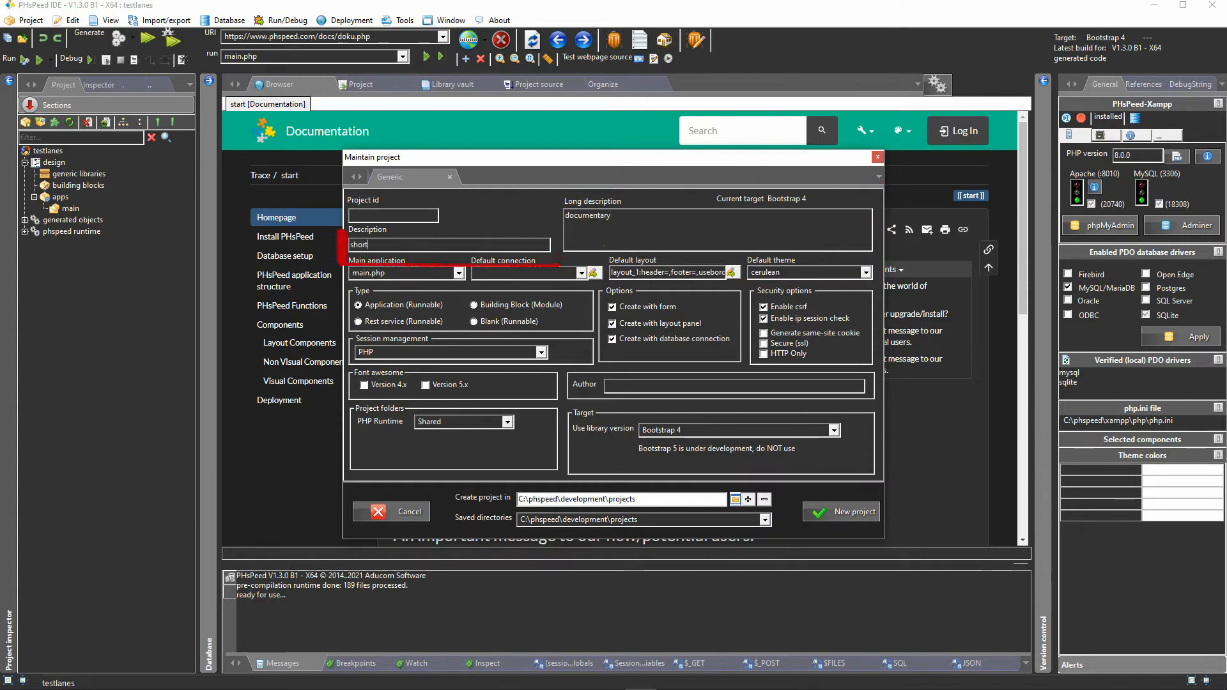
pyautogui.write(' description')
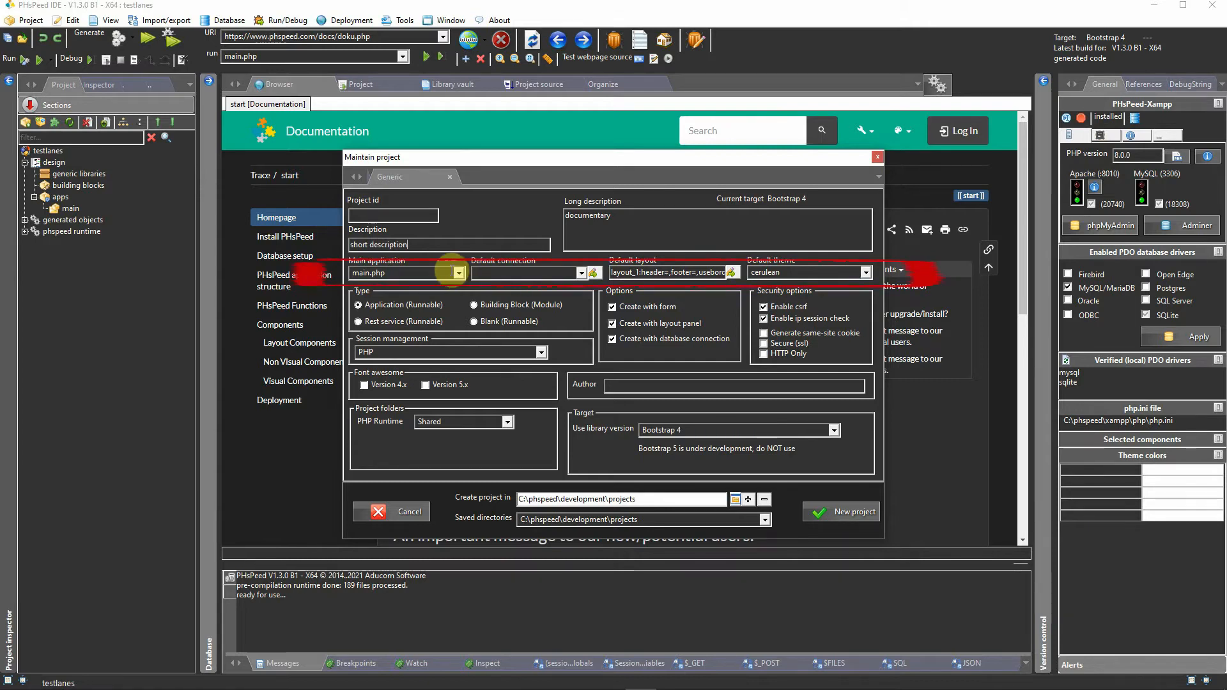
# Step: Examine the new project's main application, default connection, default layout and available default themes
pyautogui.click(444, 273)
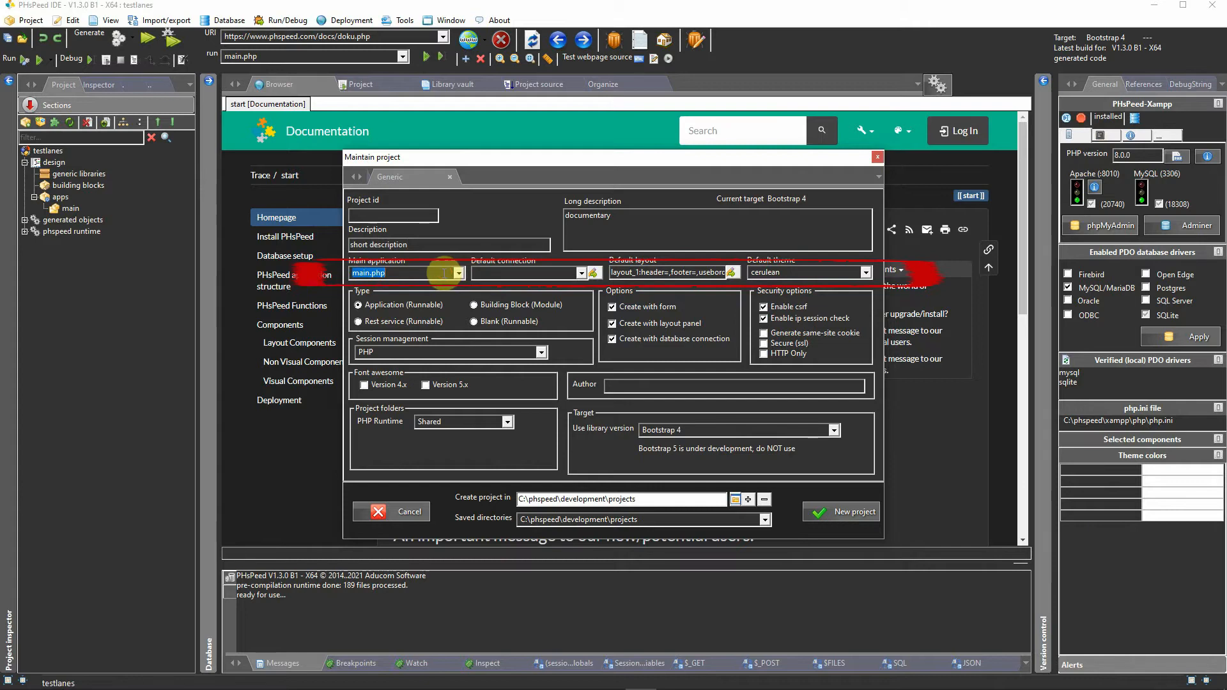
pyautogui.click(581, 272)
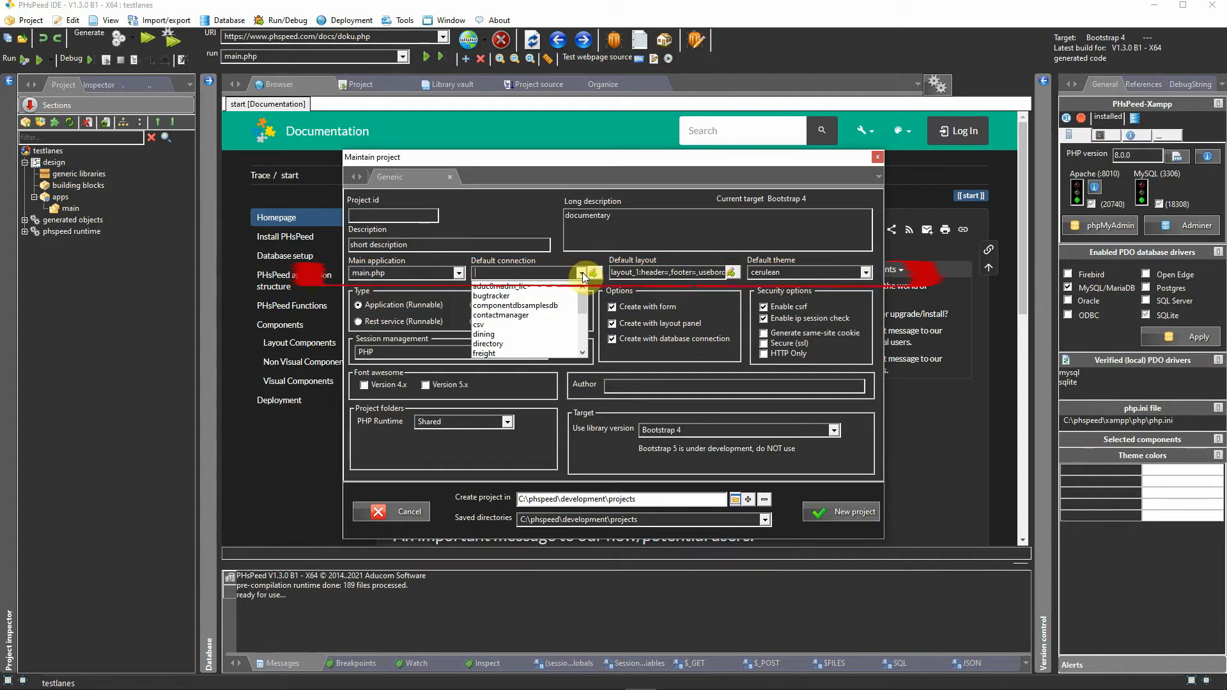
pyautogui.click(646, 273)
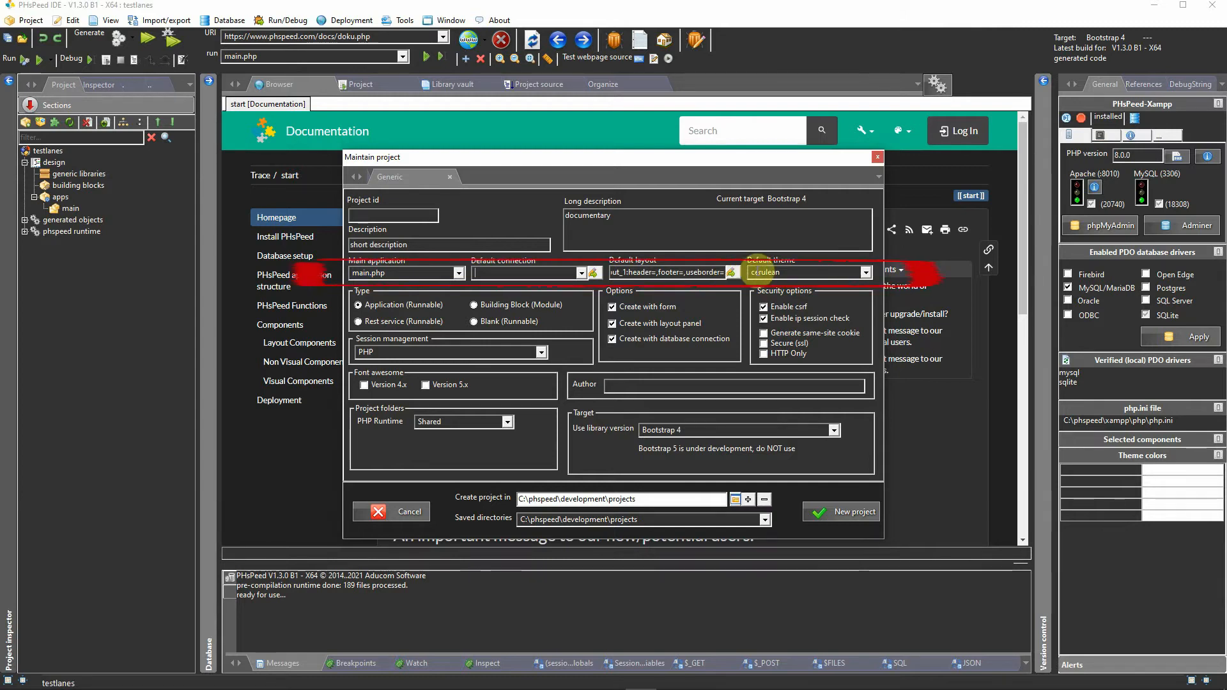
pyautogui.click(864, 272)
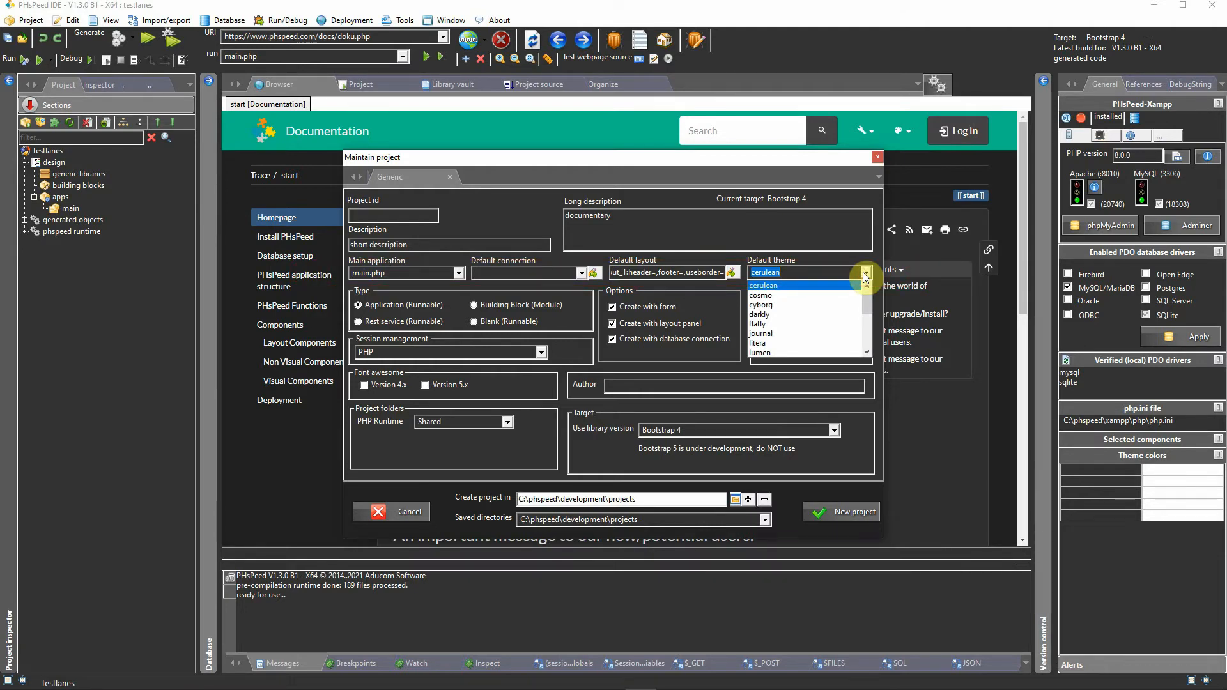
pyautogui.moveTo(866, 293); pyautogui.dragTo(868, 354)
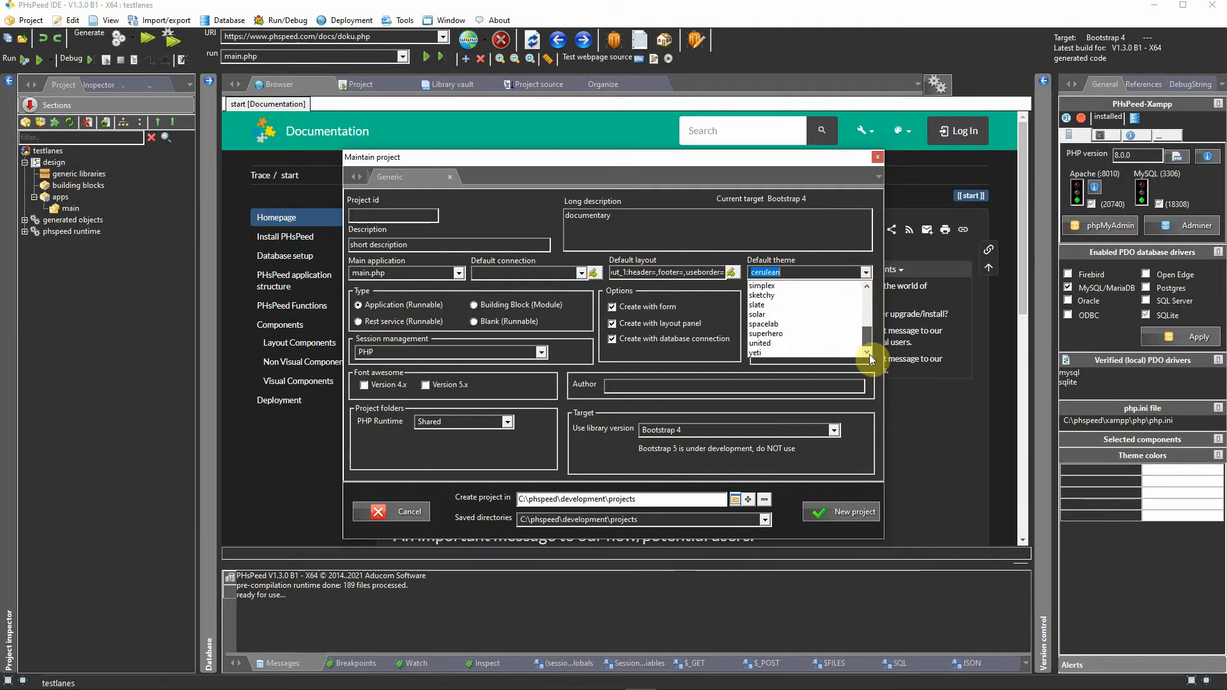
pyautogui.click(454, 320)
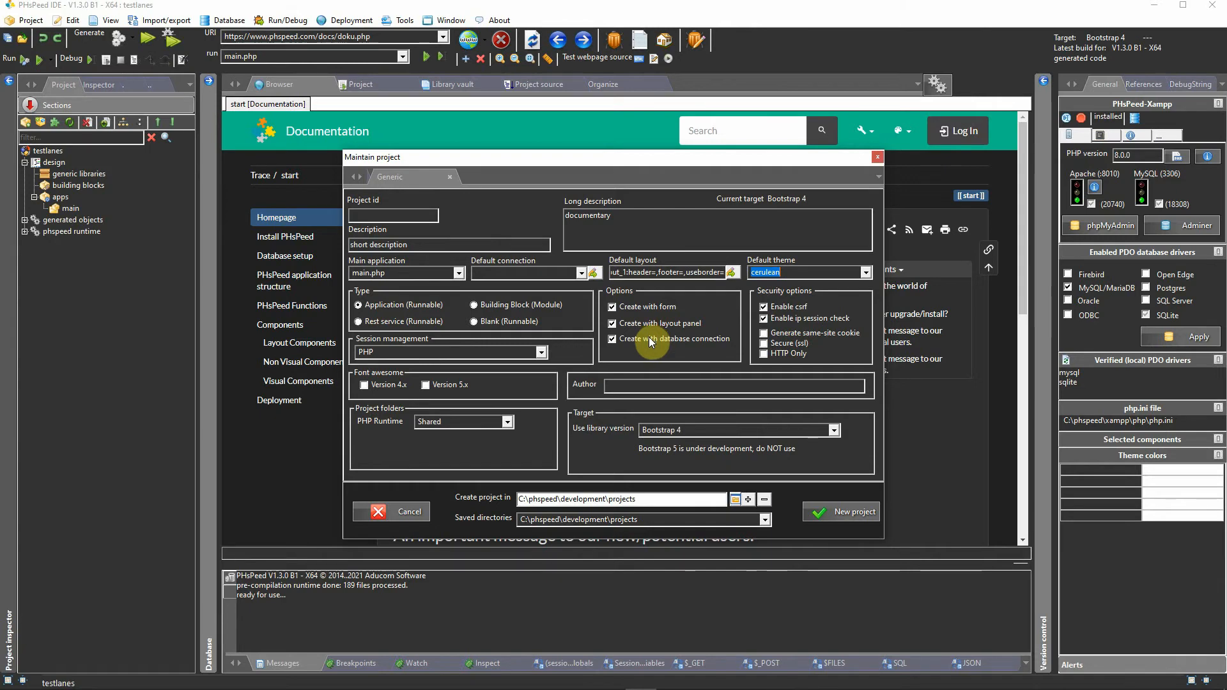
# Step: Examine the new project's database connection option, PHP runtime choices and target library version
pyautogui.click(613, 339)
pyautogui.click(612, 340)
pyautogui.click(507, 422)
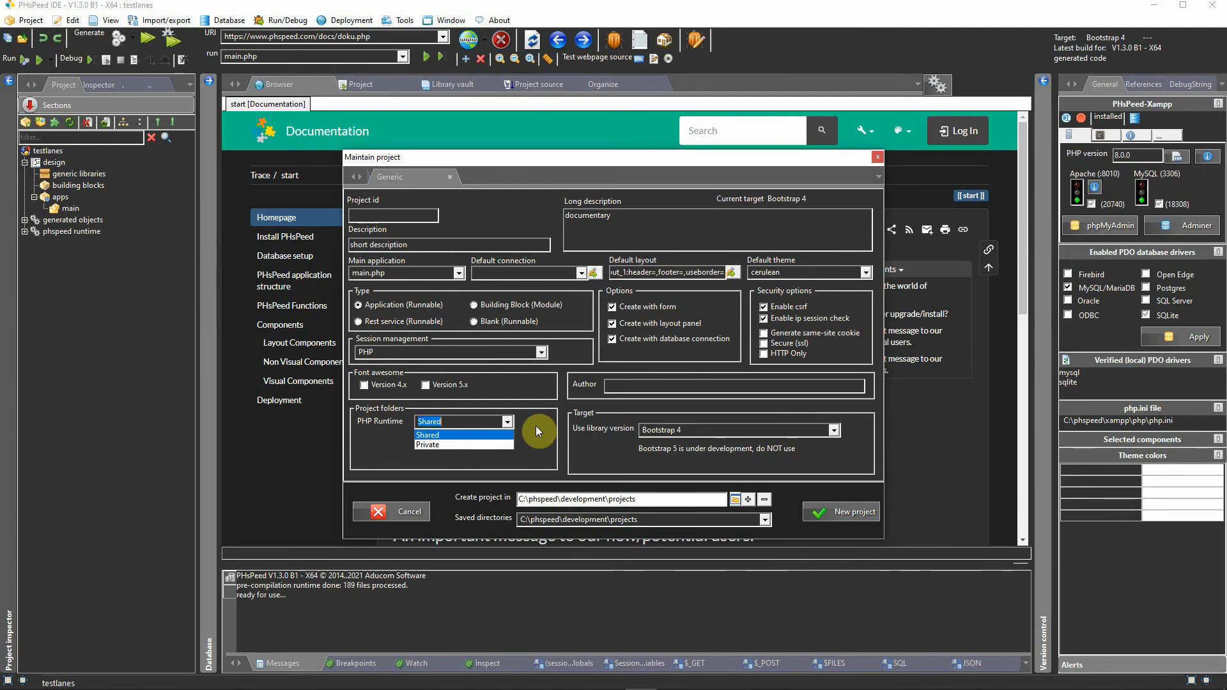
pyautogui.click(693, 430)
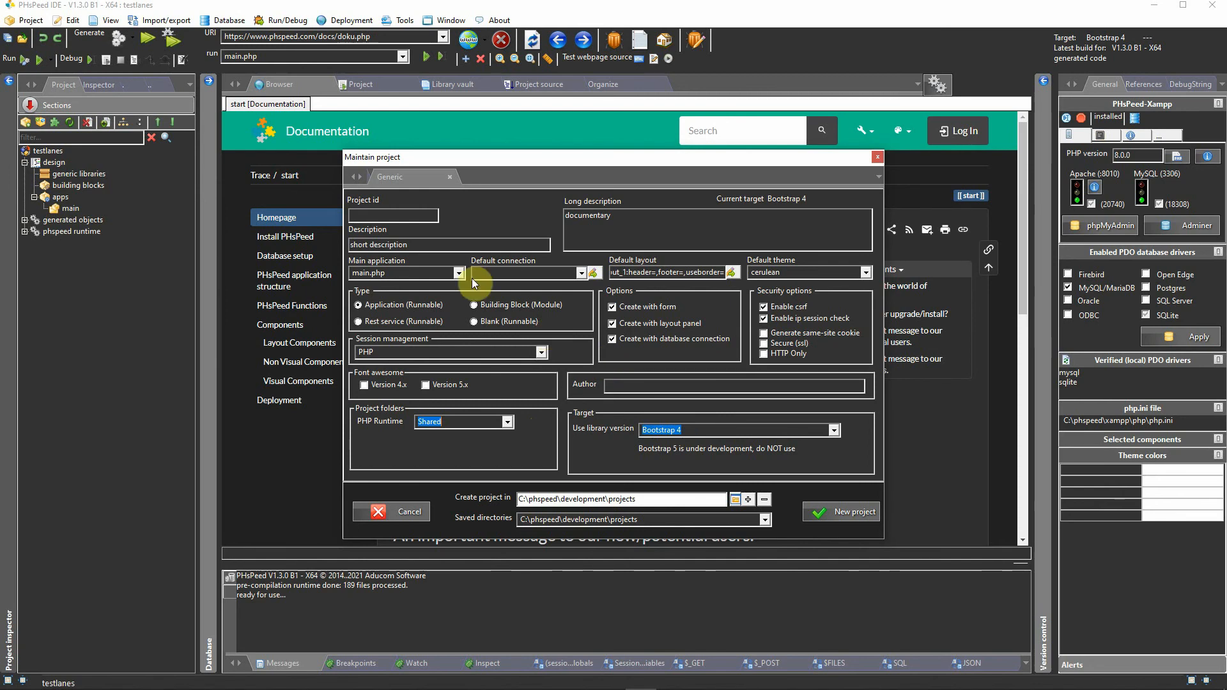
# Step: Set the project id to demo and create the project
pyautogui.click(416, 219)
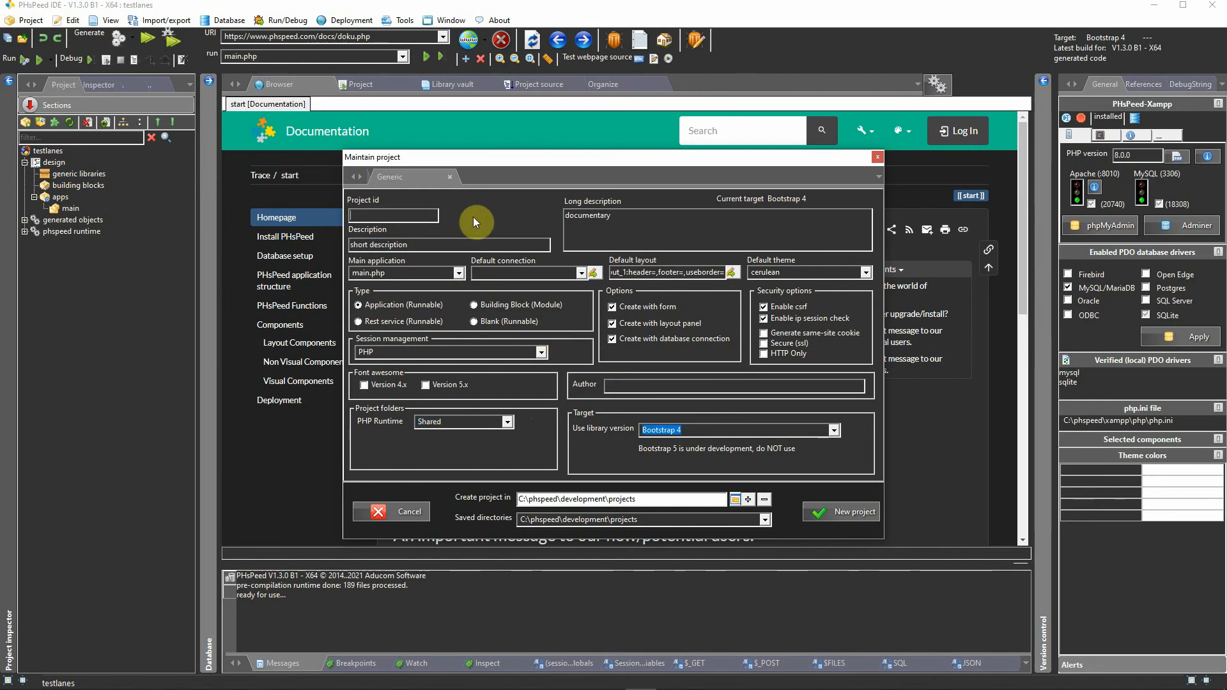
pyautogui.write('demo')
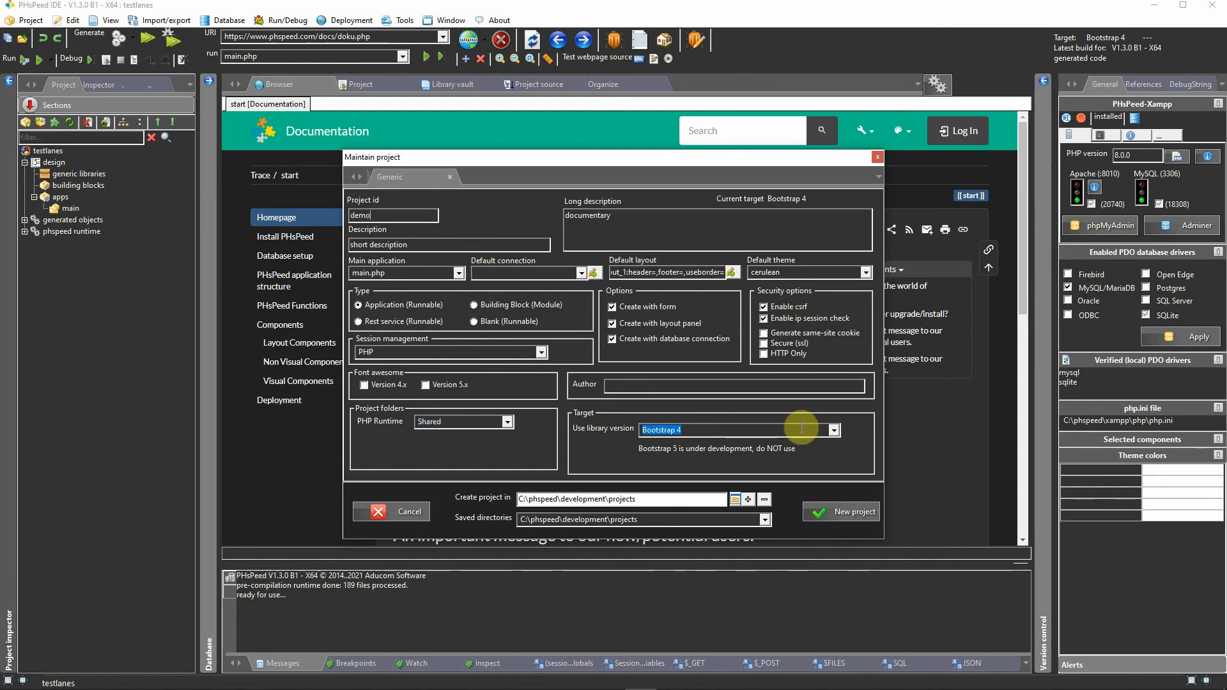
pyautogui.click(857, 510)
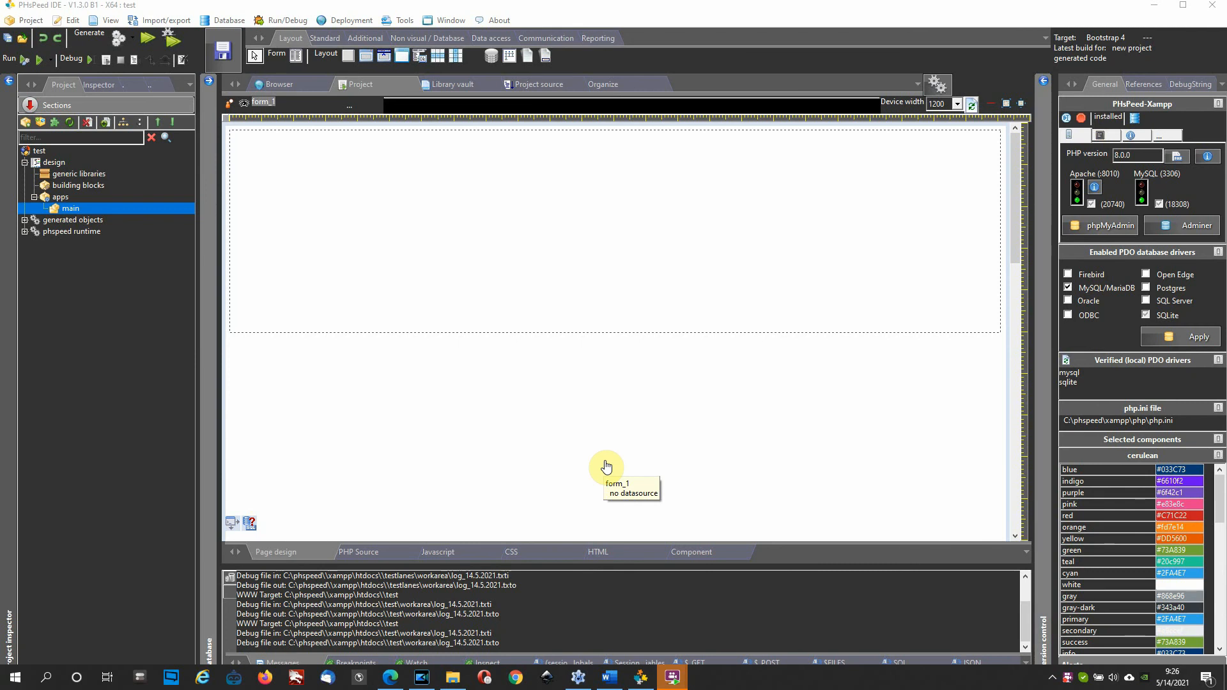
# Step: Select the form's panel and look through the Additional, Non visual / Database, Data access, Communication and Reporting components
pyautogui.click(386, 276)
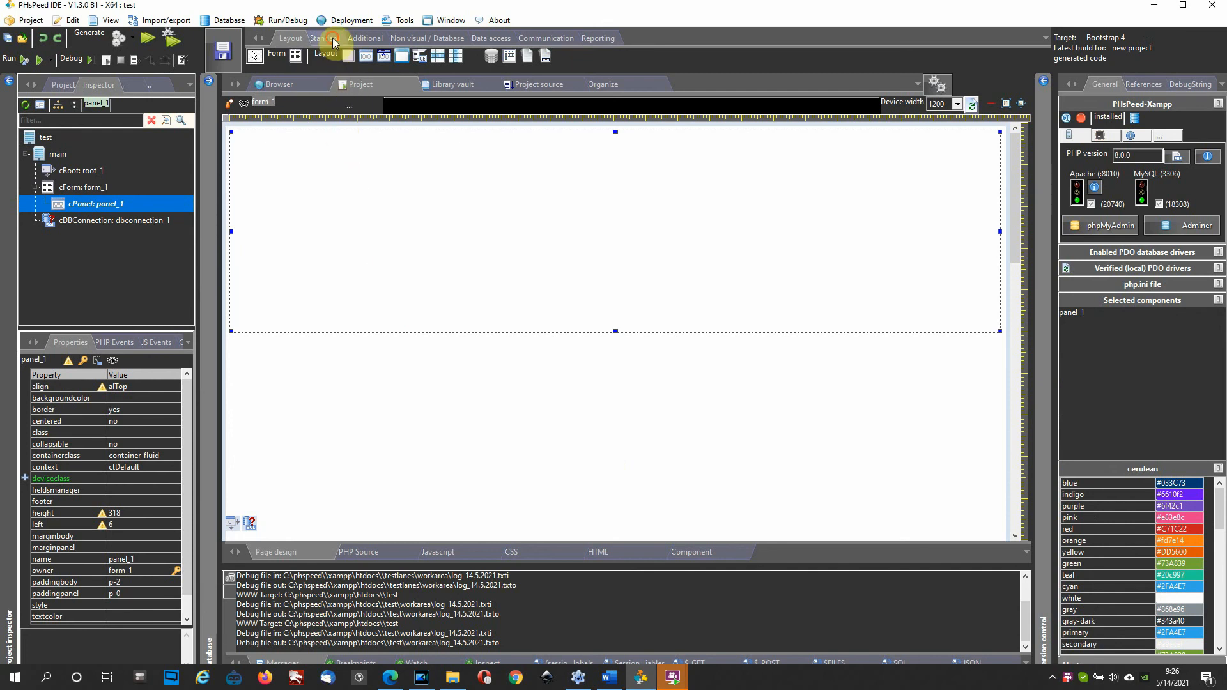
pyautogui.click(367, 38)
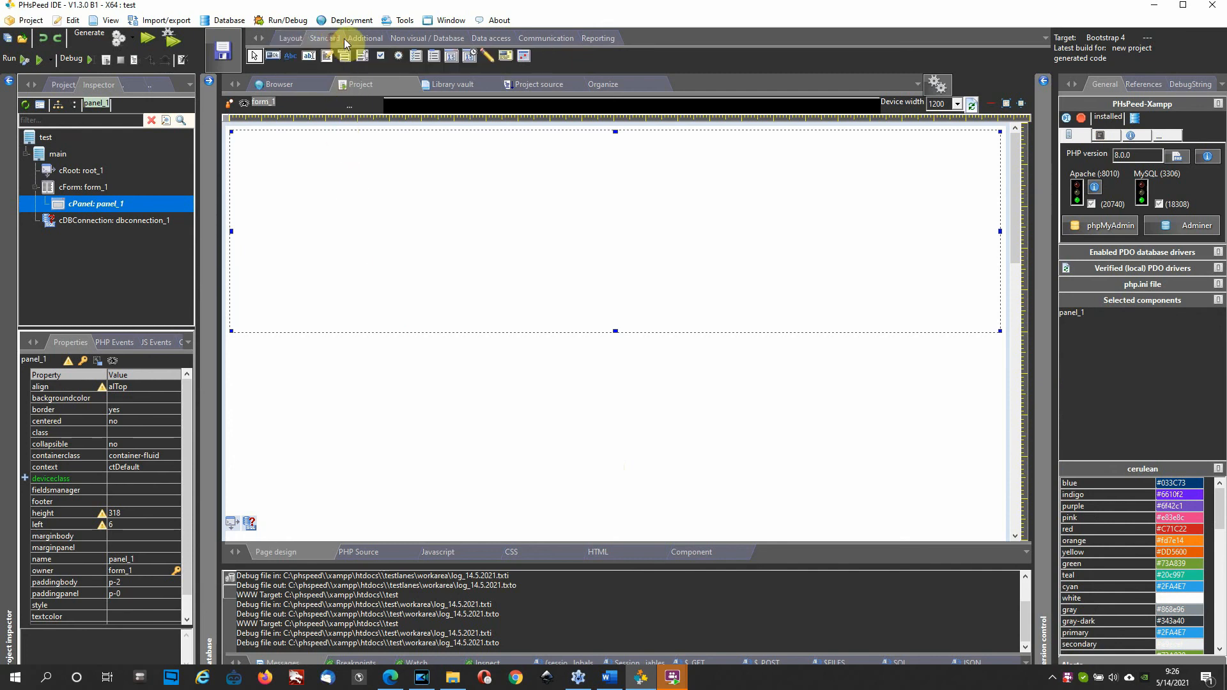
pyautogui.click(414, 35)
pyautogui.click(494, 35)
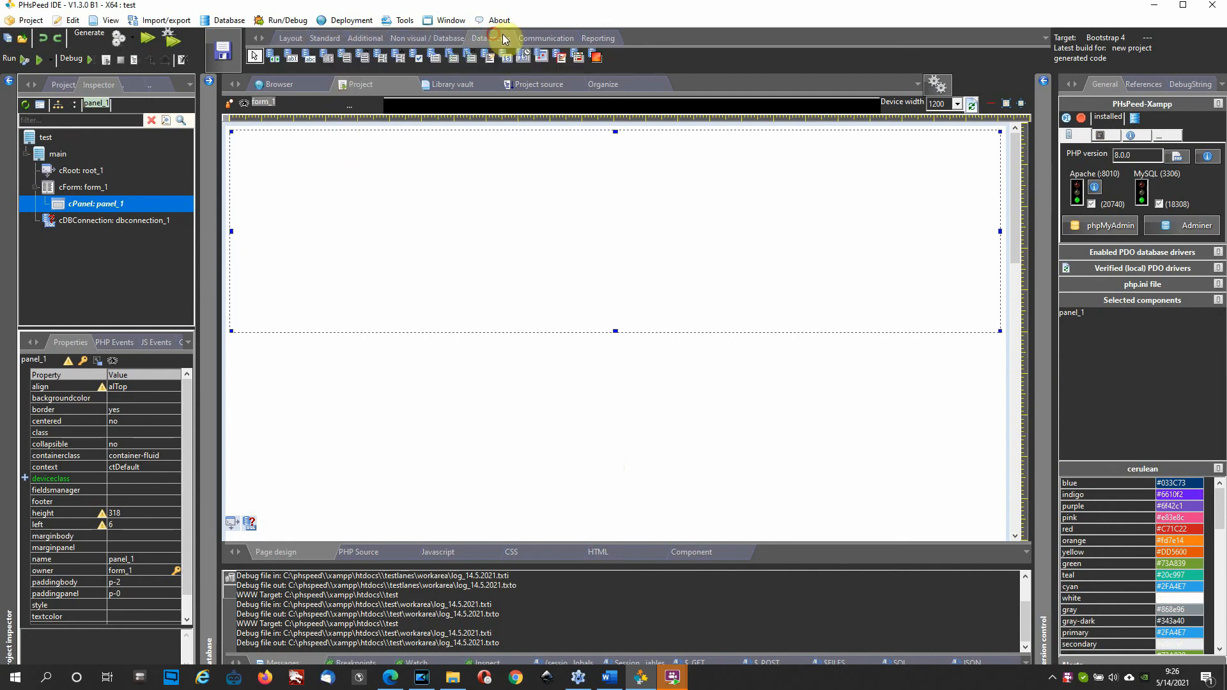
pyautogui.click(547, 36)
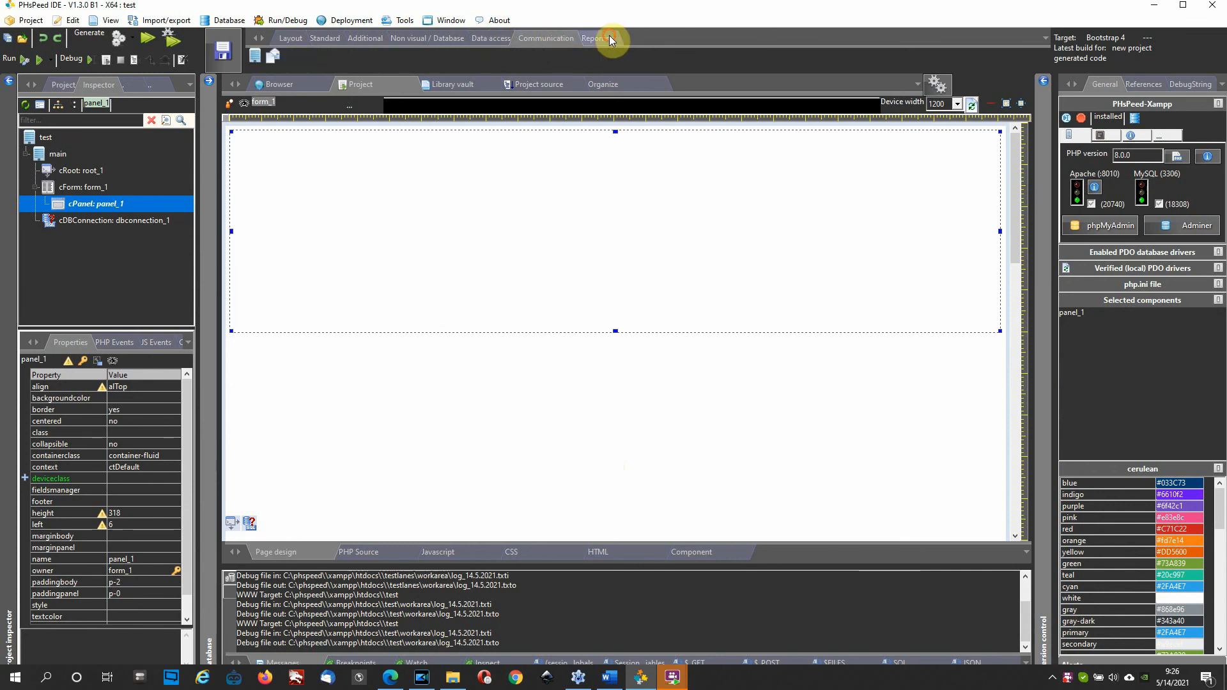
pyautogui.click(609, 37)
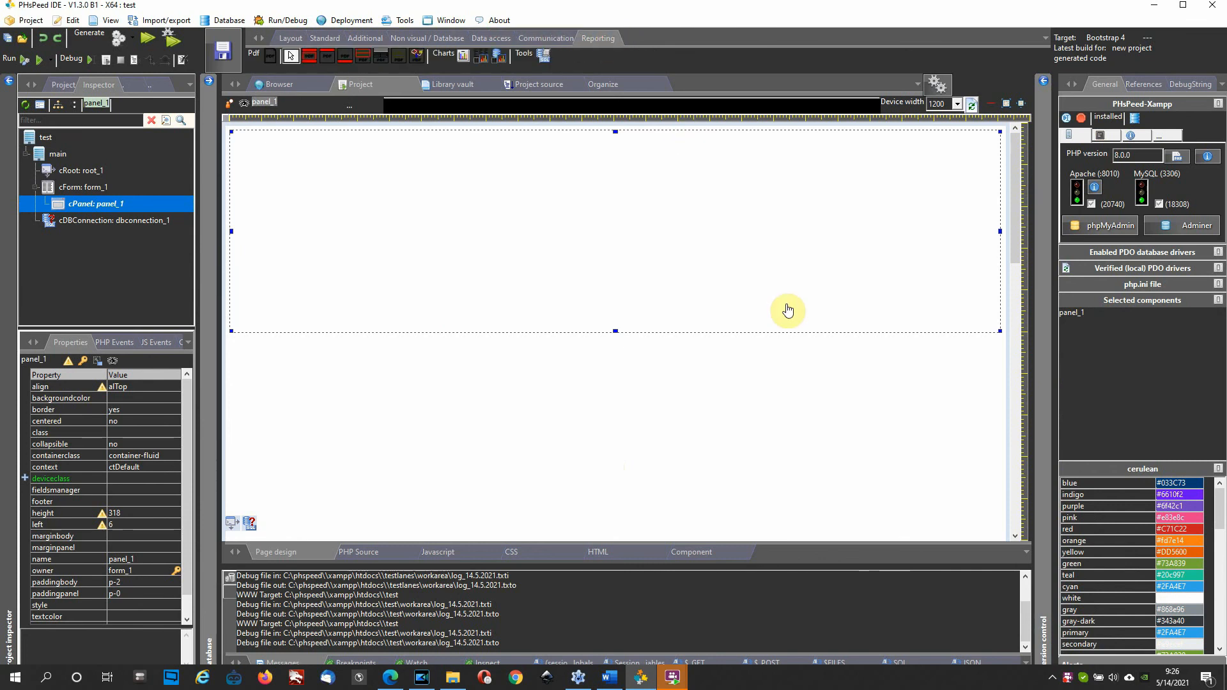